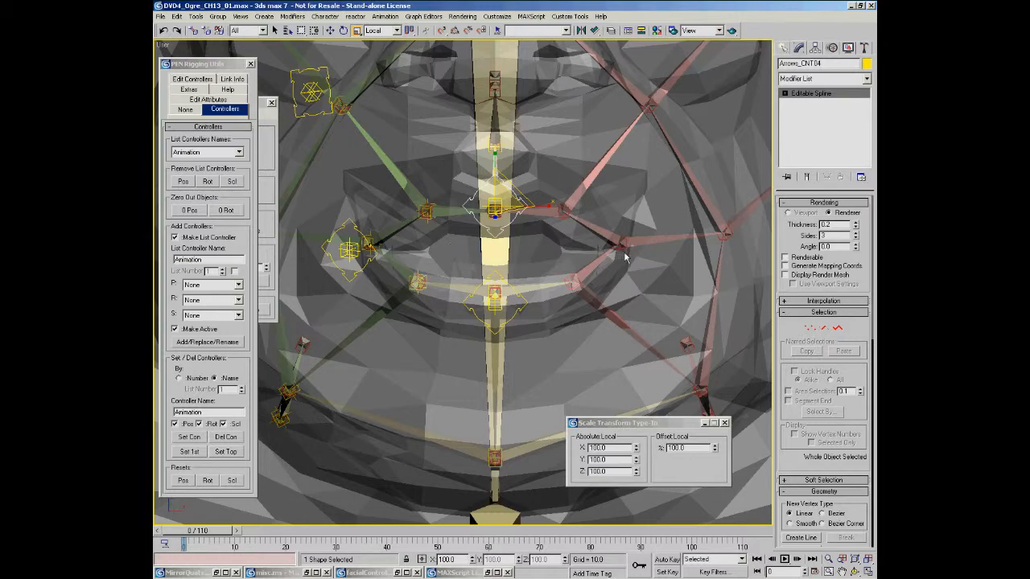
Step: Select the bone at the right mouth corner and check the Mirror option in Bone Tools without applying it
{"action": "middle_click_drag", "start_coordinate": [597, 263], "coordinate": [531, 290]}
{"action": "middle_click_drag", "start_coordinate": [487, 235], "coordinate": [490, 312]}
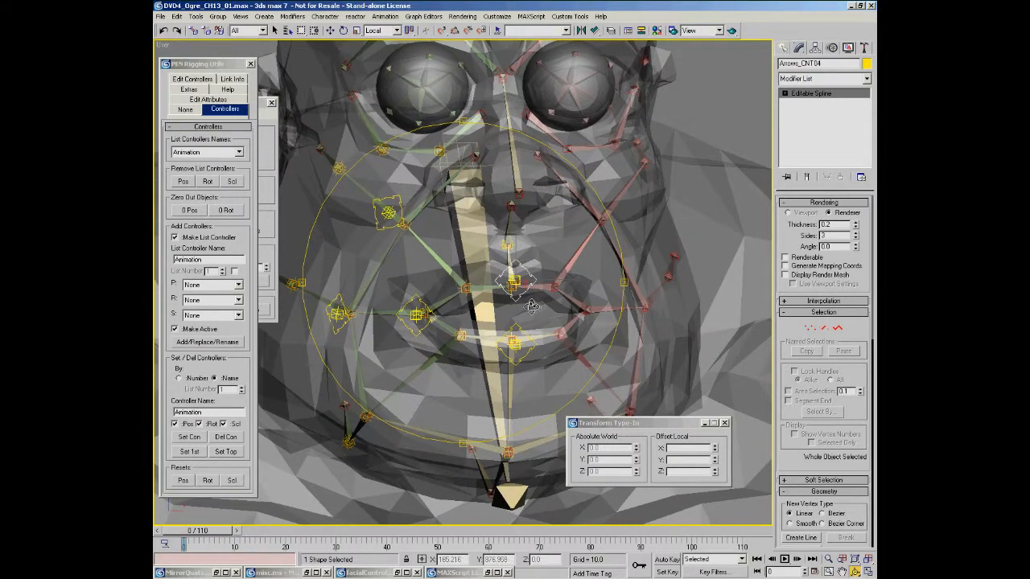
{"action": "middle_click_drag", "start_coordinate": [510, 319], "coordinate": [496, 315], "text": "alt"}
{"action": "middle_click_drag", "start_coordinate": [414, 309], "coordinate": [458, 290], "text": "ctrl+alt"}
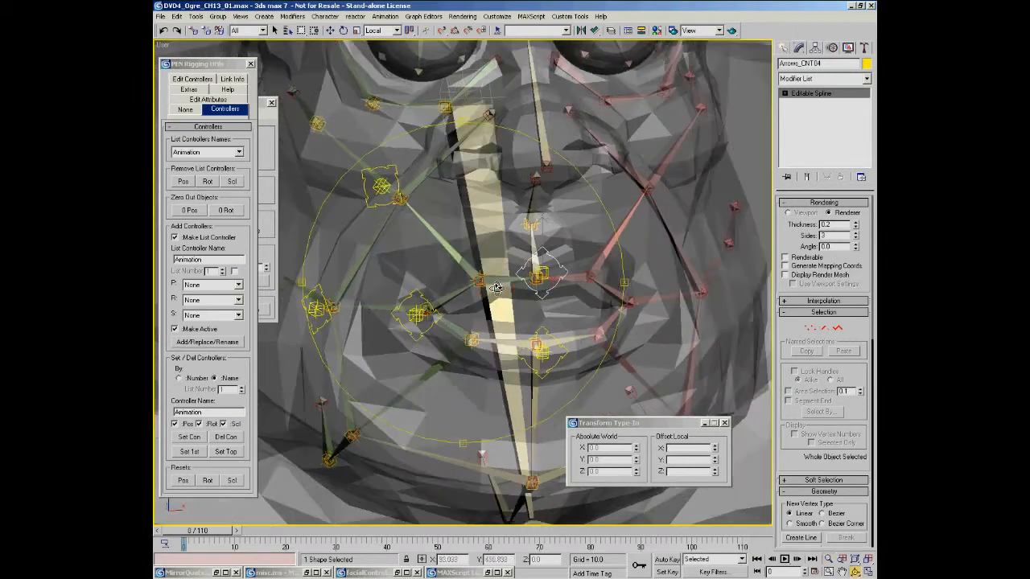
{"action": "left_click", "coordinate": [392, 310]}
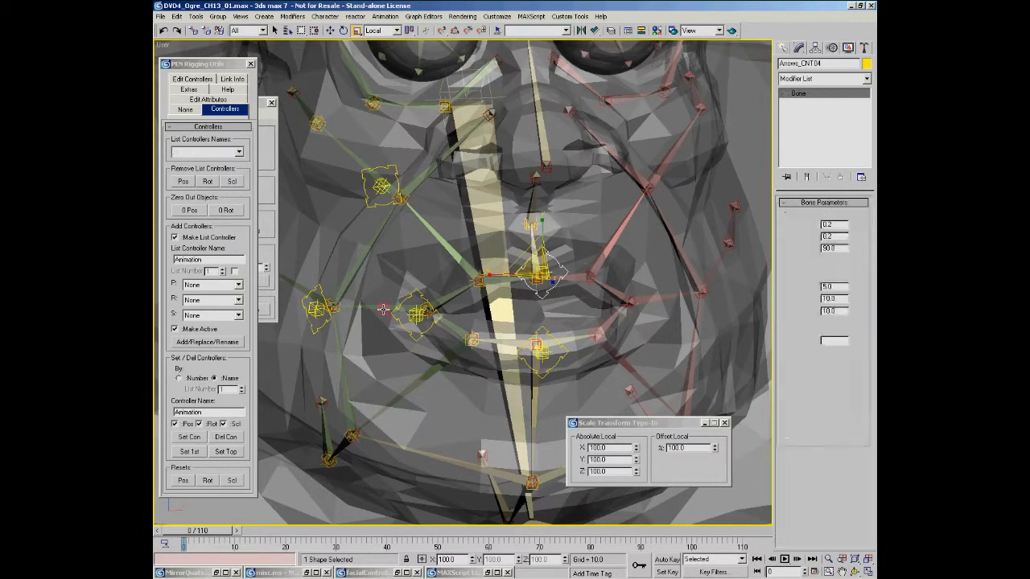
{"action": "middle_click_drag", "start_coordinate": [593, 328], "coordinate": [578, 313]}
{"action": "right_click", "coordinate": [487, 267], "text": "alt"}
{"action": "right_click", "coordinate": [429, 270], "text": "ctrl"}
{"action": "left_click", "coordinate": [405, 261]}
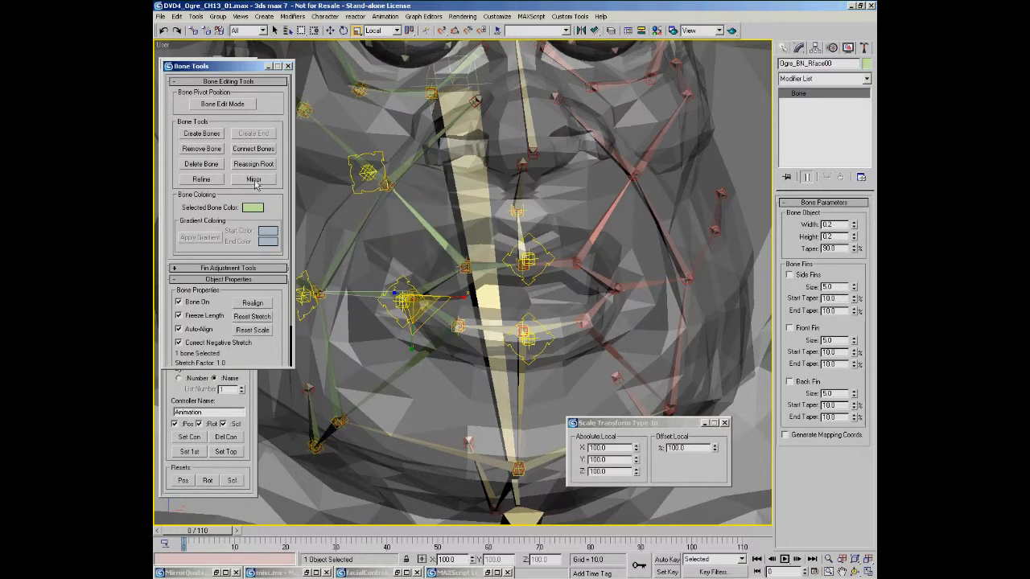
{"action": "left_click", "coordinate": [288, 66]}
Step: Compare the local axis orientation of the right and left cheek bones above the mouth using the Move tool
{"action": "middle_click_drag", "start_coordinate": [457, 293], "coordinate": [499, 241], "text": "alt"}
{"action": "left_click", "coordinate": [500, 242]}
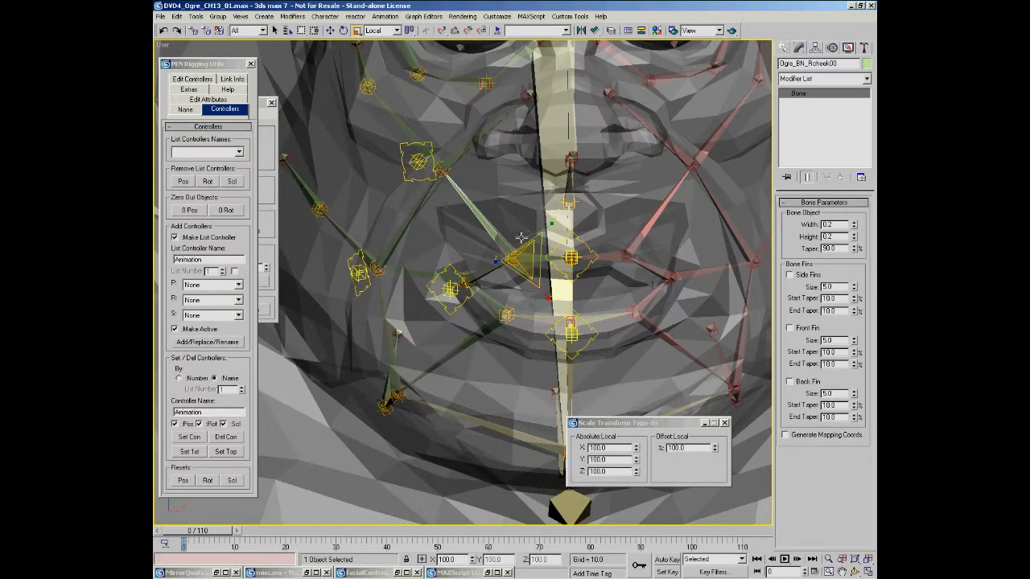
{"action": "scroll", "coordinate": [441, 248], "scroll_direction": "up", "scroll_amount": 3}
{"action": "left_click", "coordinate": [649, 259]}
{"action": "right_click", "coordinate": [683, 271]}
{"action": "left_click", "coordinate": [684, 287]}
{"action": "middle_click_drag", "start_coordinate": [672, 266], "coordinate": [461, 240], "text": "alt"}
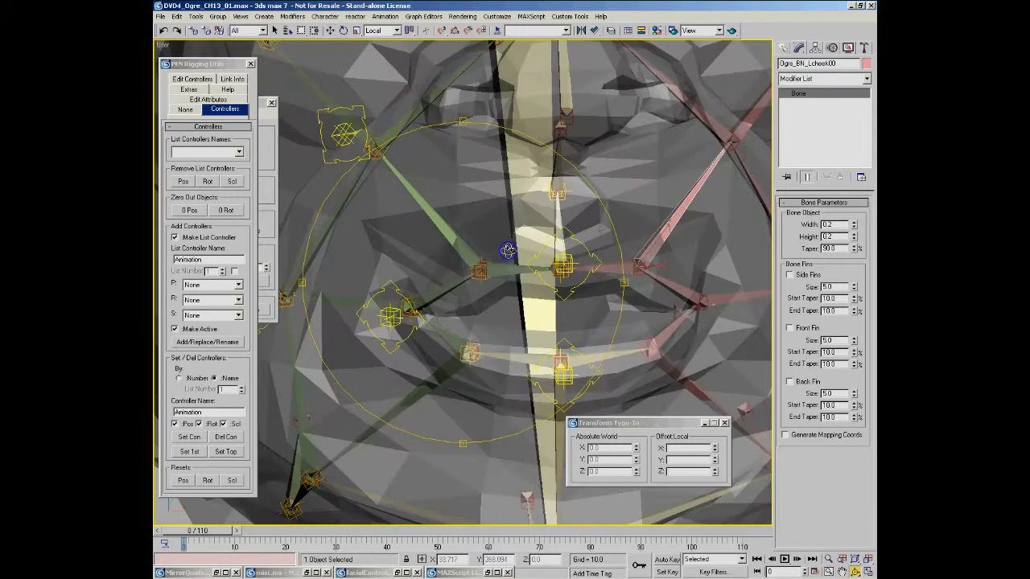
{"action": "left_click", "coordinate": [460, 240]}
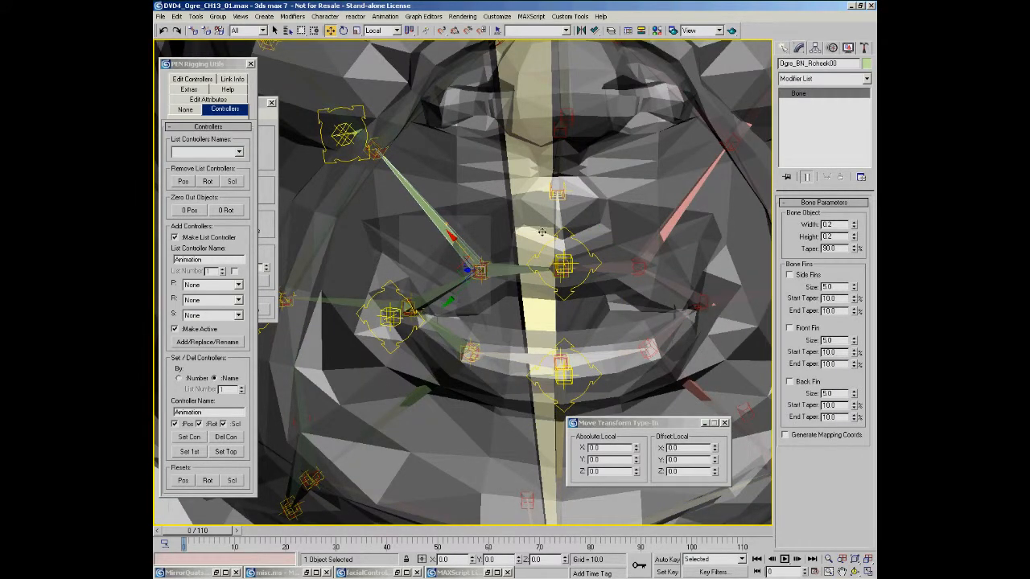
{"action": "left_click", "coordinate": [662, 233]}
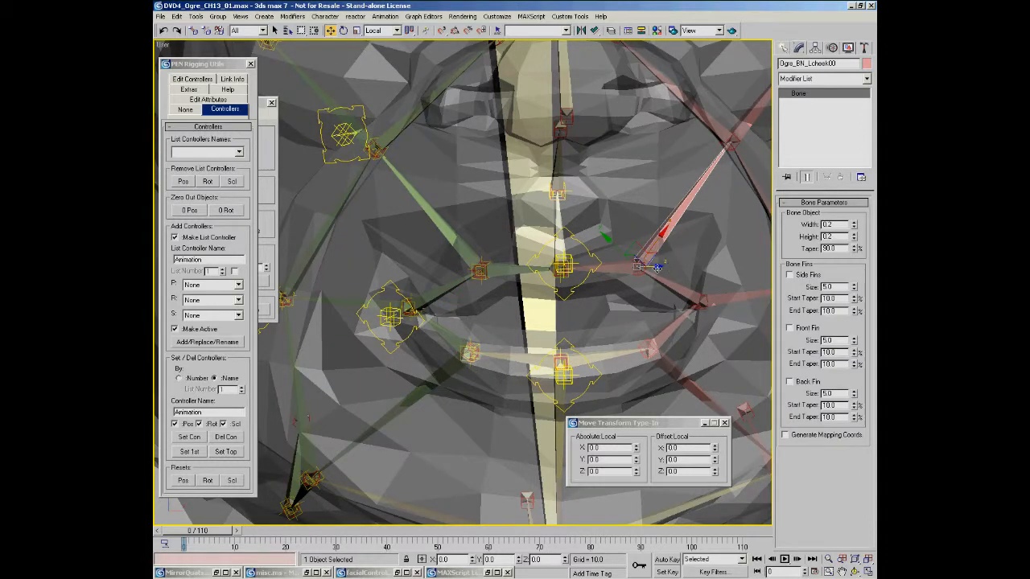
{"action": "left_click", "coordinate": [451, 240]}
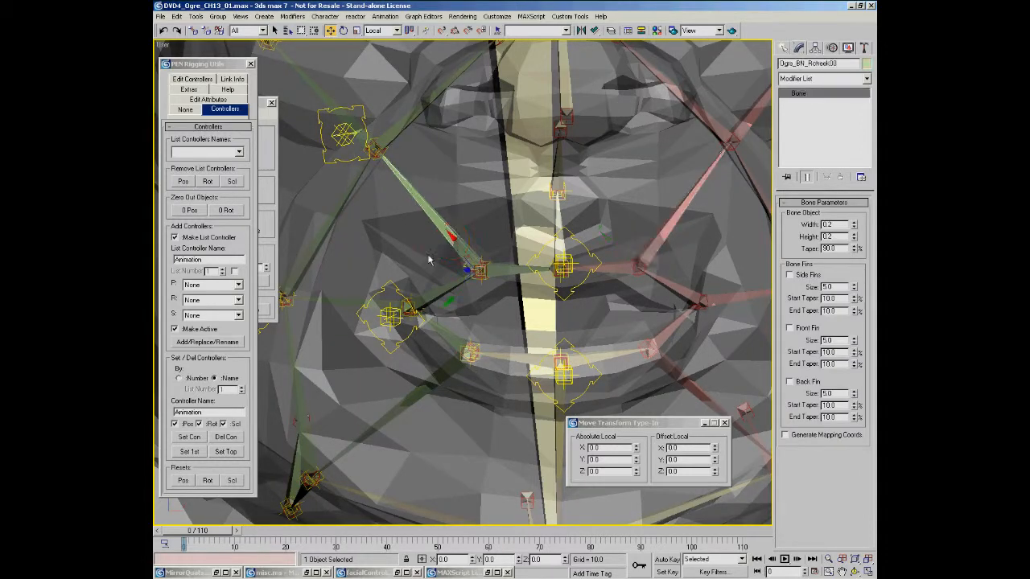
{"action": "left_click", "coordinate": [662, 233]}
{"action": "left_click", "coordinate": [453, 237]}
{"action": "left_click", "coordinate": [658, 241]}
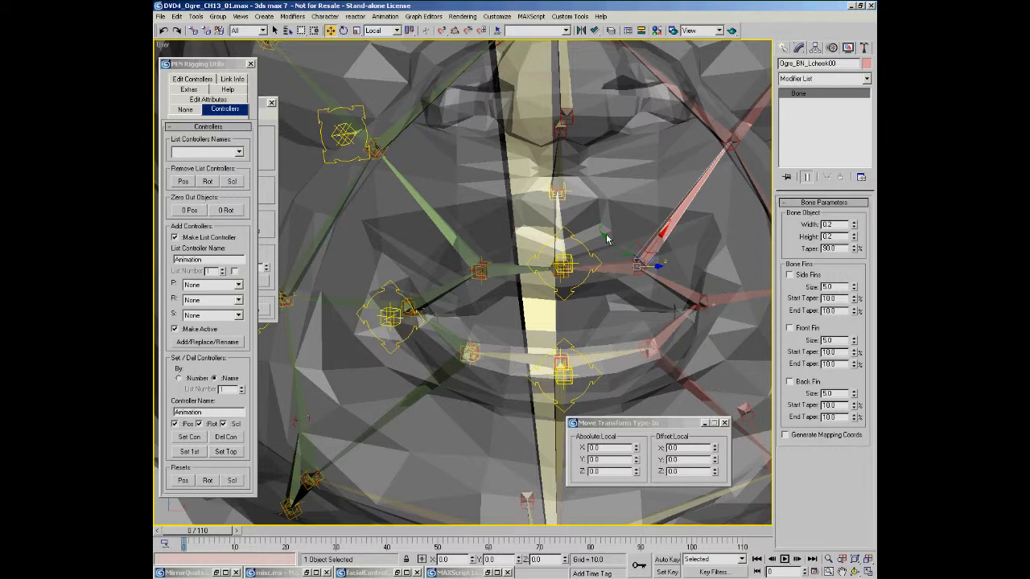
Step: Clone the right mouth-corner arrow controller together with its point helper, offset about 1.2 units along local X toward the mouth's centre
{"action": "mouse_move", "coordinate": [632, 248]}
{"action": "middle_mouse_down"}
{"action": "mouse_move", "coordinate": [613, 253]}
{"action": "mouse_move", "coordinate": [646, 234]}
{"action": "middle_mouse_up"}
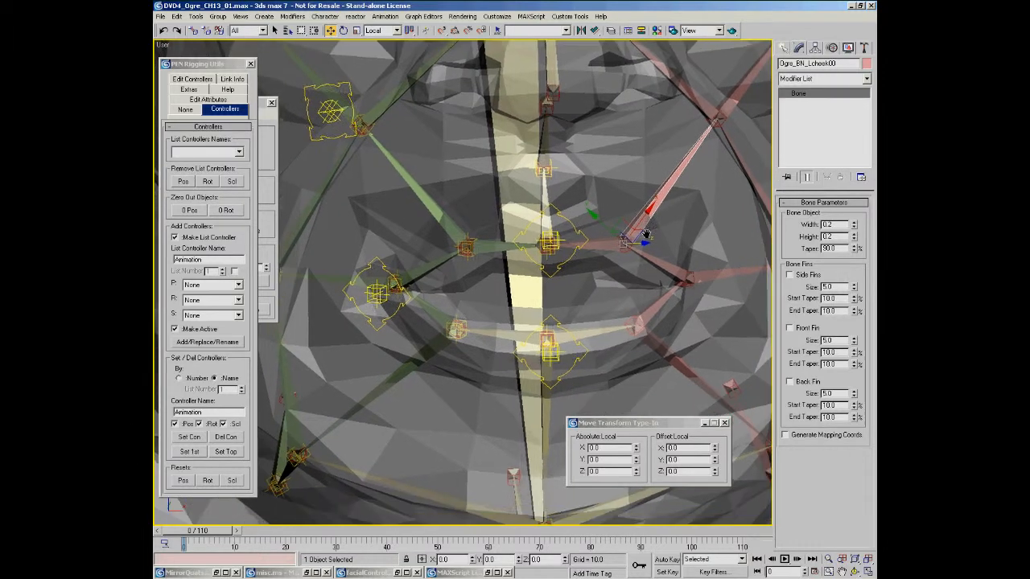
{"action": "left_click", "coordinate": [383, 270]}
{"action": "left_click", "coordinate": [375, 300], "text": "ctrl"}
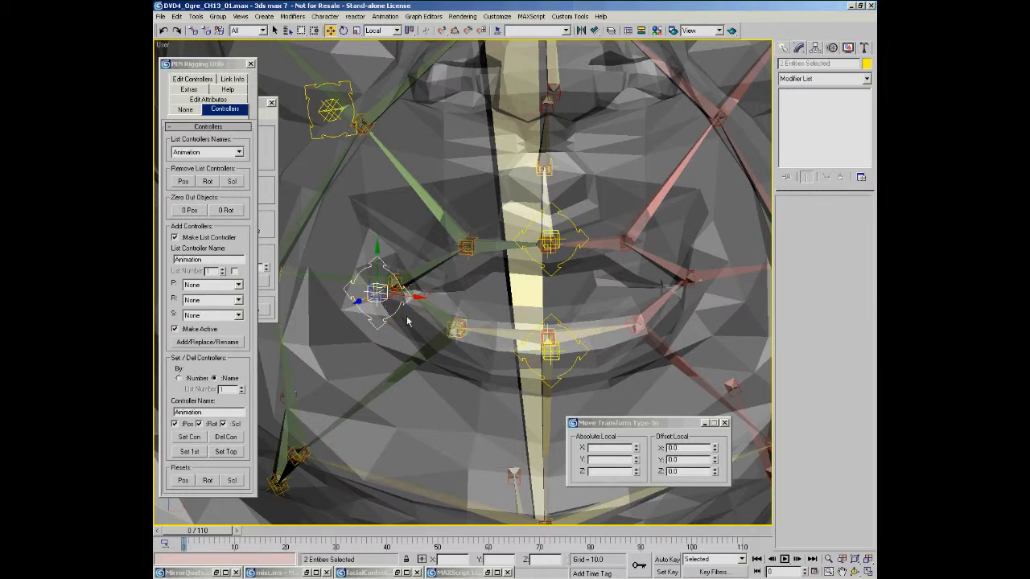
{"action": "left_click_drag", "start_coordinate": [376, 294], "coordinate": [441, 299], "text": "shift"}
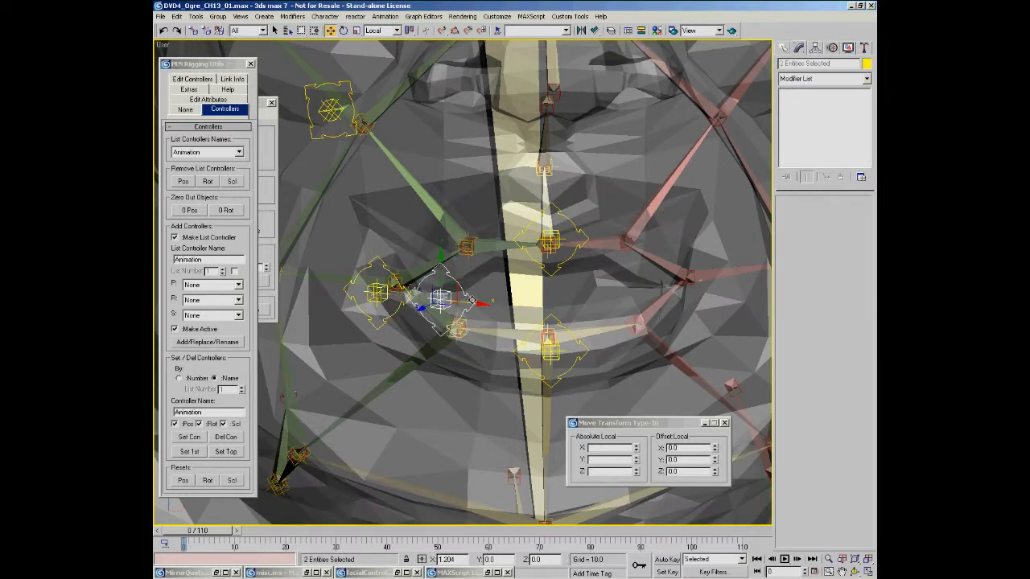
{"action": "key", "text": "Return"}
{"action": "middle_click_drag", "start_coordinate": [388, 322], "coordinate": [432, 321]}
{"action": "scroll", "coordinate": [434, 315], "scroll_direction": "up", "scroll_amount": 2}
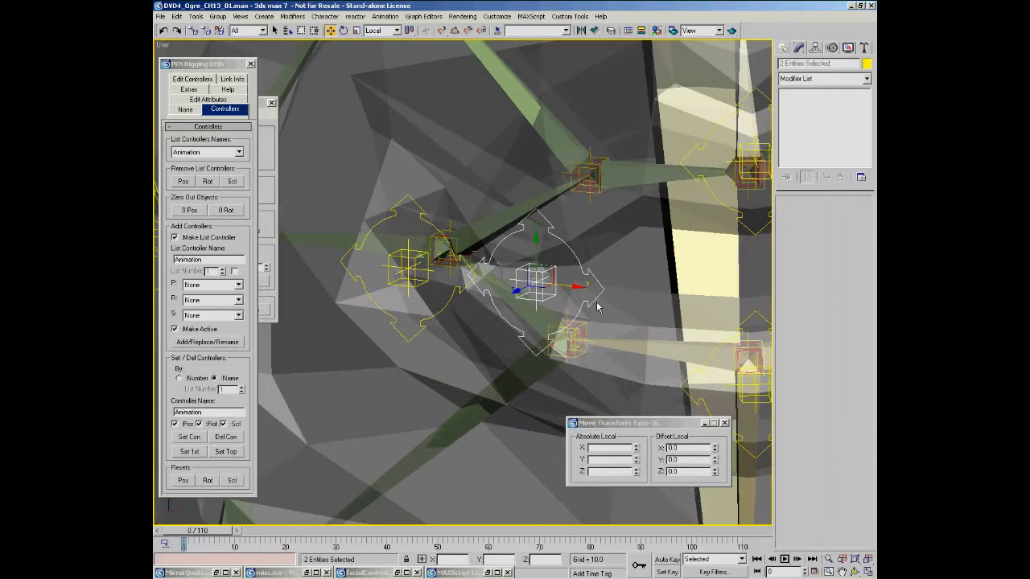
{"action": "middle_click_drag", "start_coordinate": [597, 305], "coordinate": [541, 300]}
{"action": "scroll", "coordinate": [542, 299], "scroll_direction": "down", "scroll_amount": 1}
{"action": "middle_click_drag", "start_coordinate": [752, 299], "coordinate": [701, 292]}
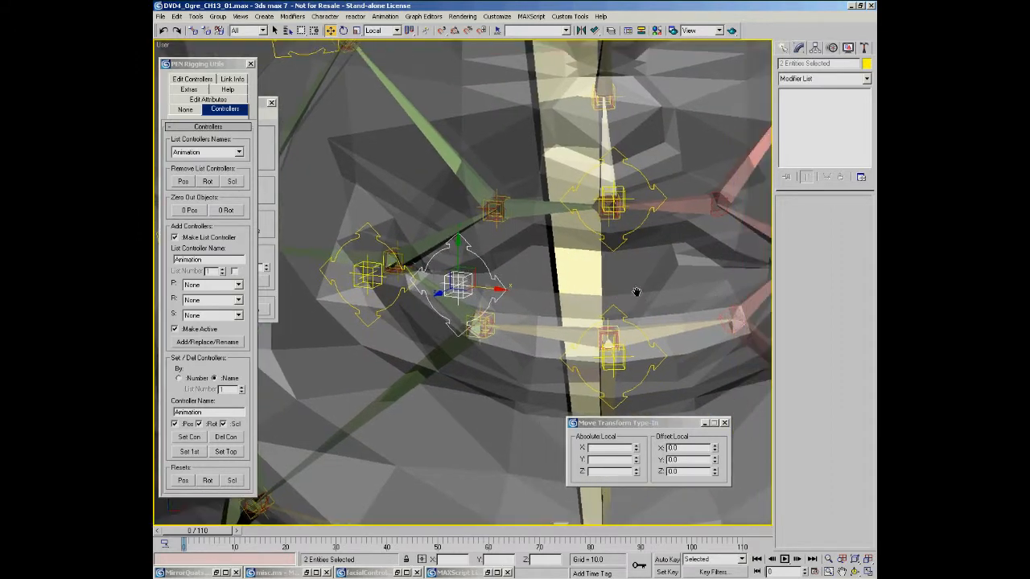
{"action": "left_click", "coordinate": [386, 325]}
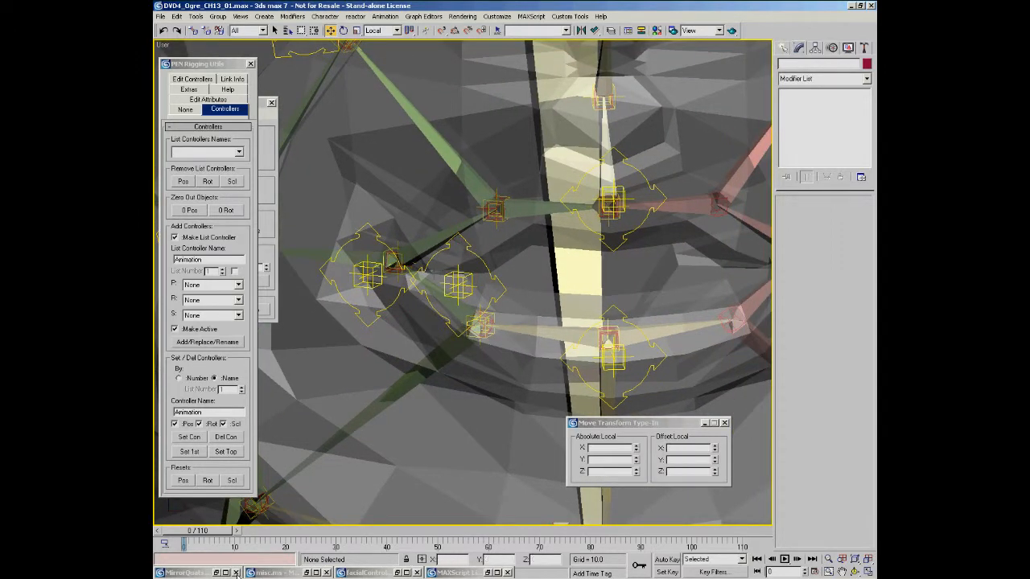
Step: Open the MAXScript Listener and a new empty script, placing the script window clear of the mouth controllers
{"action": "right_click", "coordinate": [272, 558]}
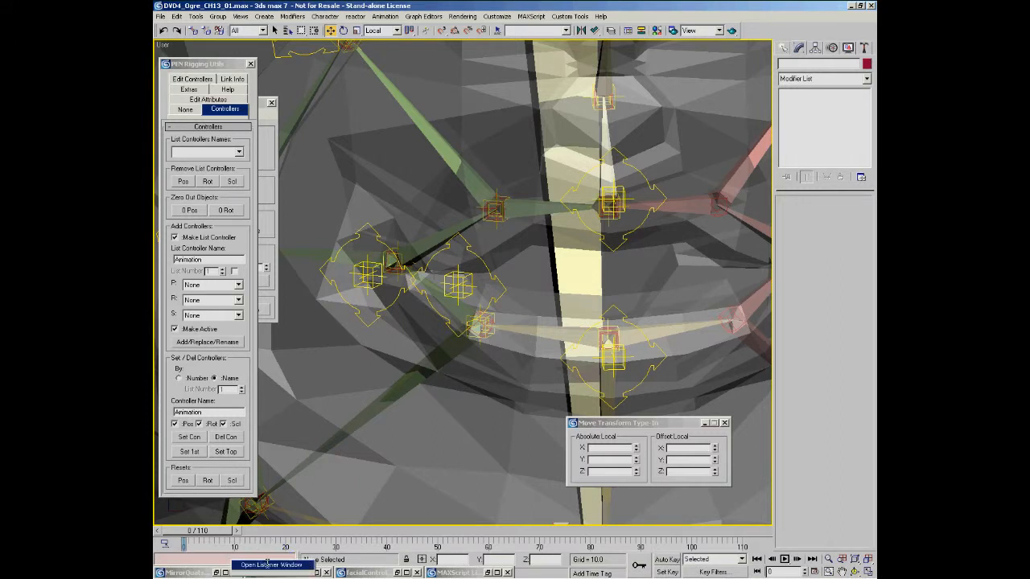
{"action": "left_click", "coordinate": [268, 564]}
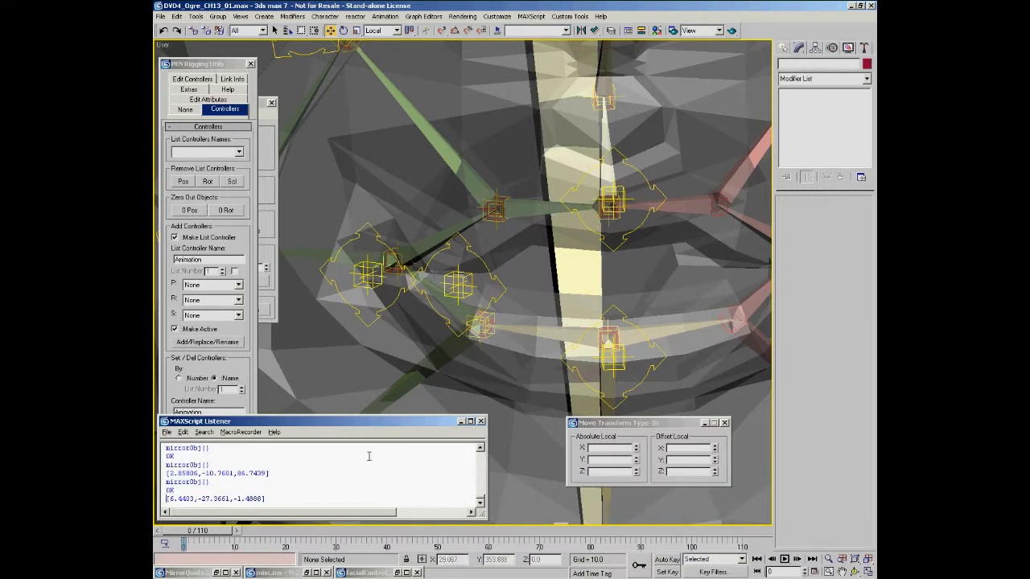
{"action": "left_click", "coordinate": [531, 16]}
{"action": "left_click", "coordinate": [534, 25]}
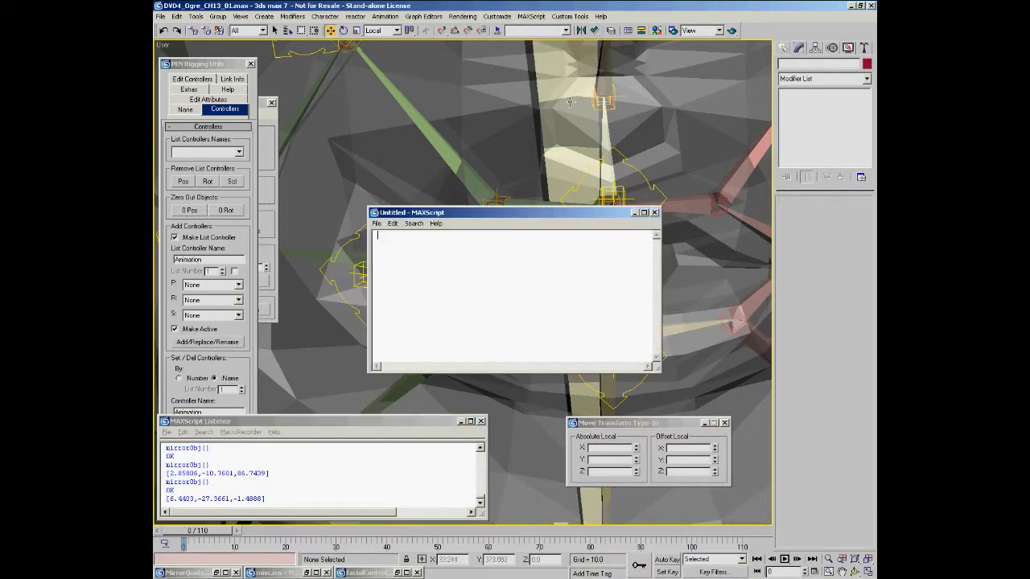
{"action": "left_click_drag", "start_coordinate": [545, 208], "coordinate": [727, 323]}
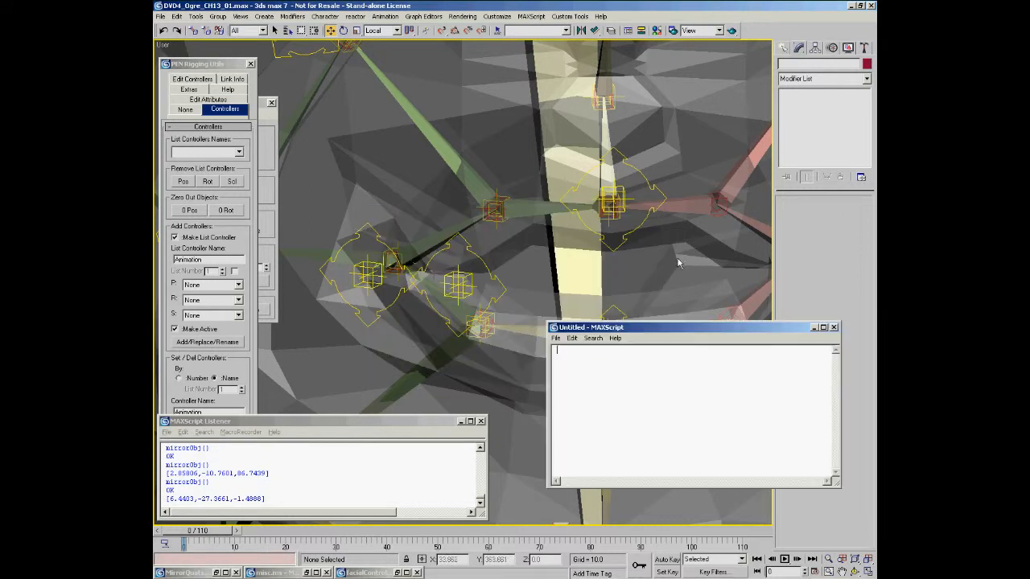
{"action": "middle_click_drag", "start_coordinate": [649, 247], "coordinate": [651, 215]}
{"action": "left_click", "coordinate": [628, 409]}
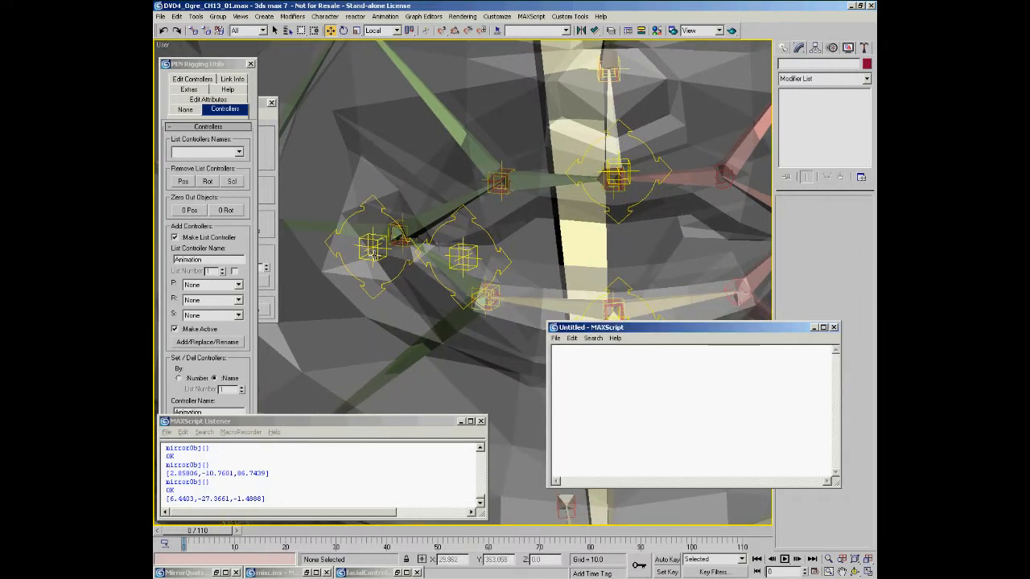
Step: Select the original mouth-corner controller's point helper, then write and evaluate pos=$.pos in the script
{"action": "left_click", "coordinate": [375, 256]}
{"action": "left_click", "coordinate": [626, 408]}
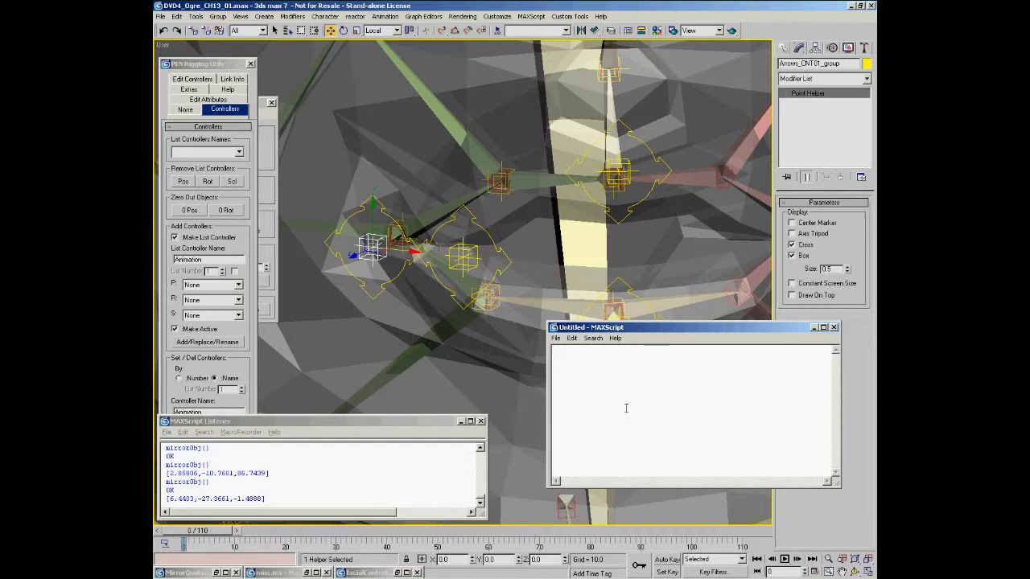
{"action": "type", "text": "pos=$.pos"}
{"action": "key", "text": "ctrl+e"}
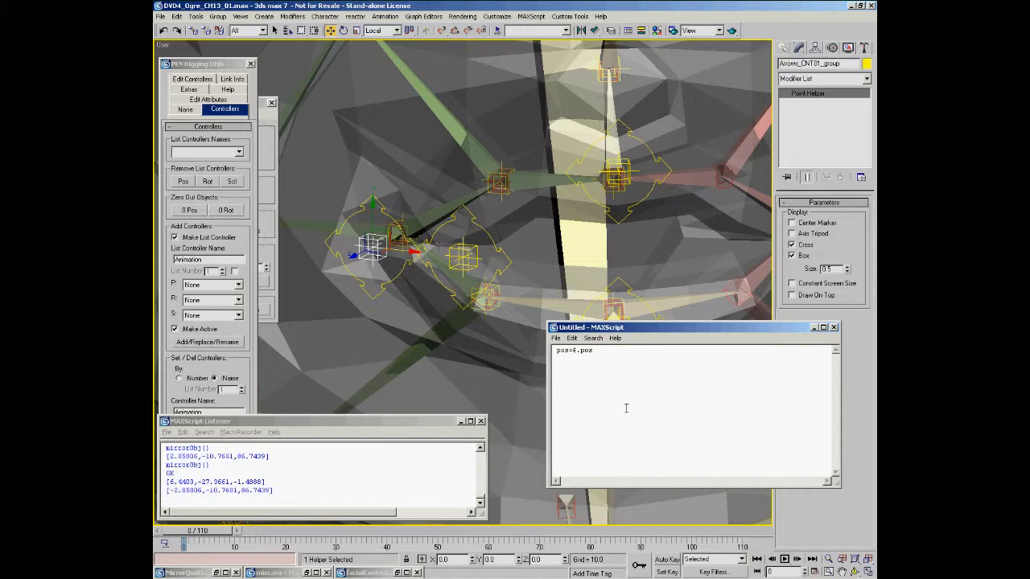
Step: Add the line rot=$.rotation to the script and evaluate it for the same point helper
{"action": "left_click", "coordinate": [287, 487]}
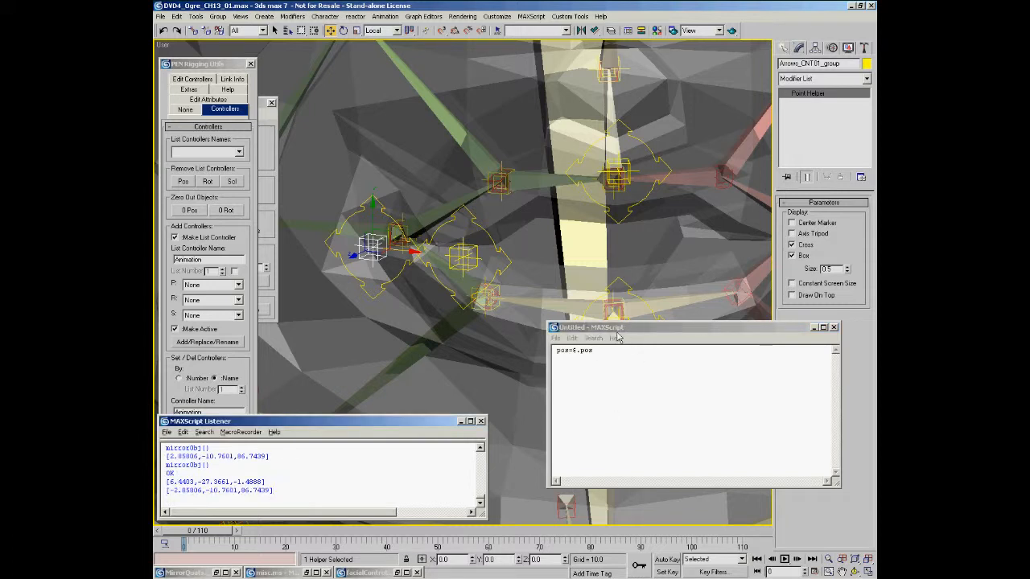
{"action": "left_click", "coordinate": [599, 363]}
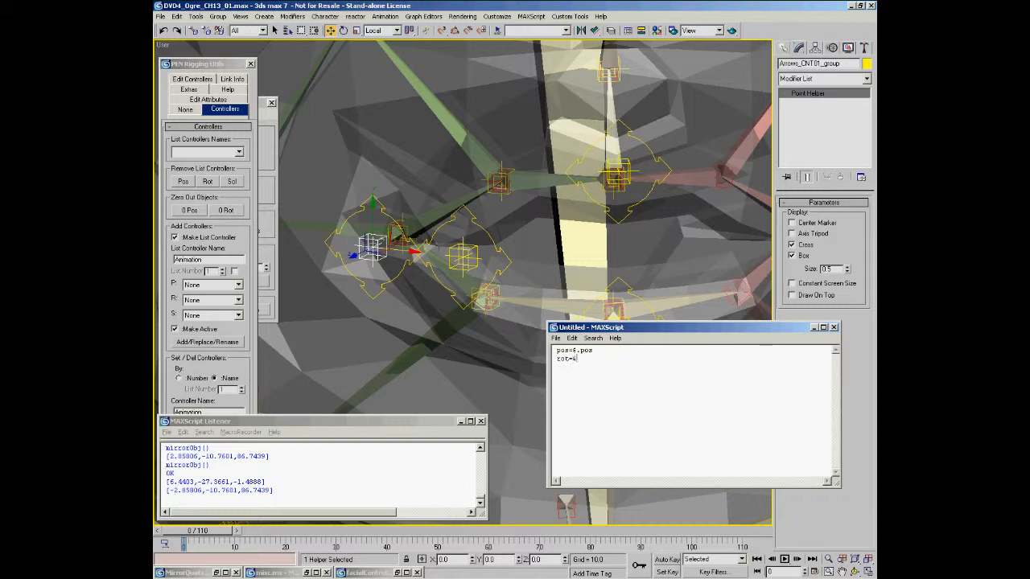
{"action": "type", "text": "rot=$.rotation"}
{"action": "key", "text": "shift+Return"}
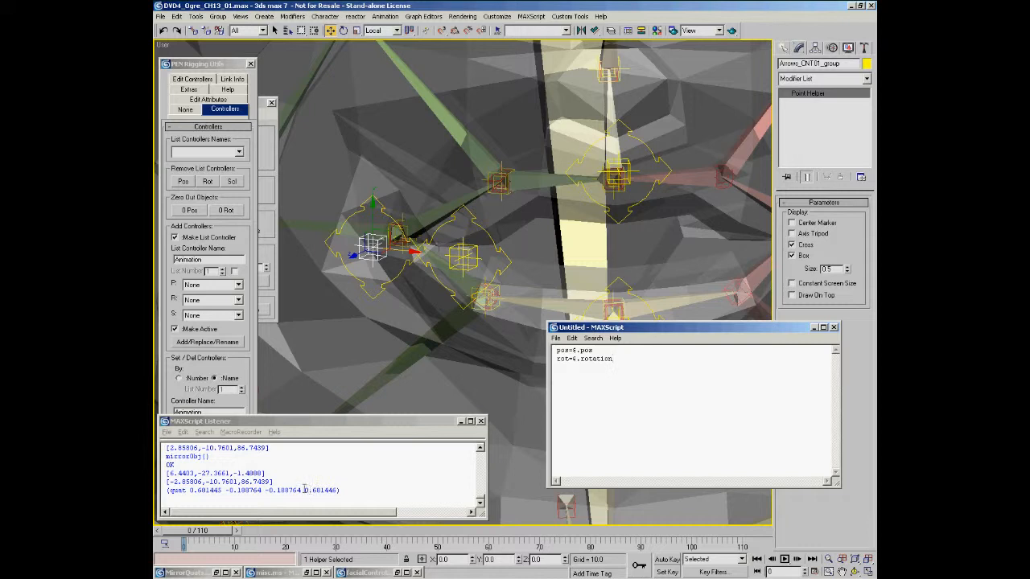
Step: Examine the individual components of the point helper's rotation quaternion in the Listener output
{"action": "left_click_drag", "start_coordinate": [305, 489], "coordinate": [332, 488]}
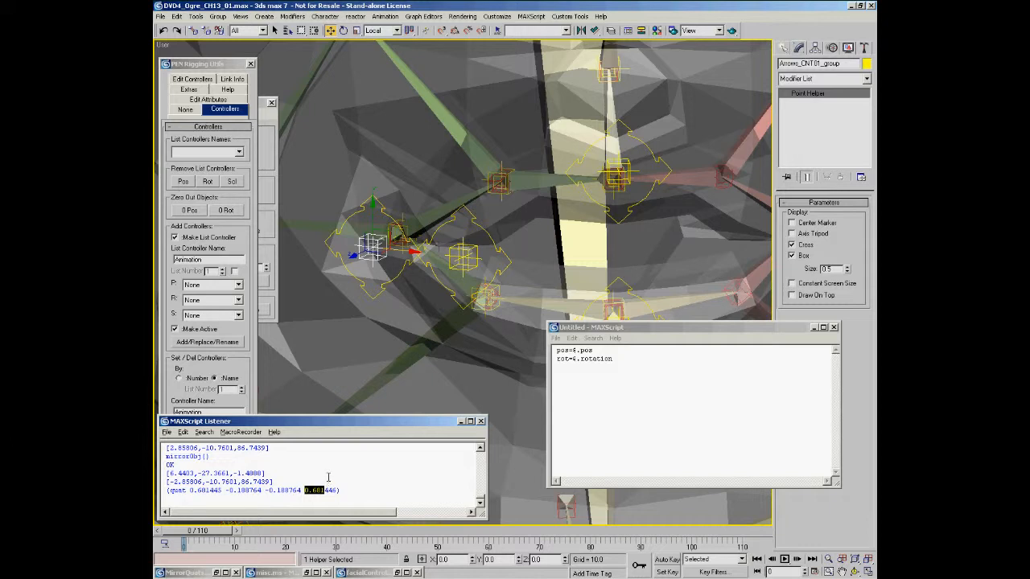
{"action": "middle_click_drag", "start_coordinate": [425, 225], "coordinate": [425, 218]}
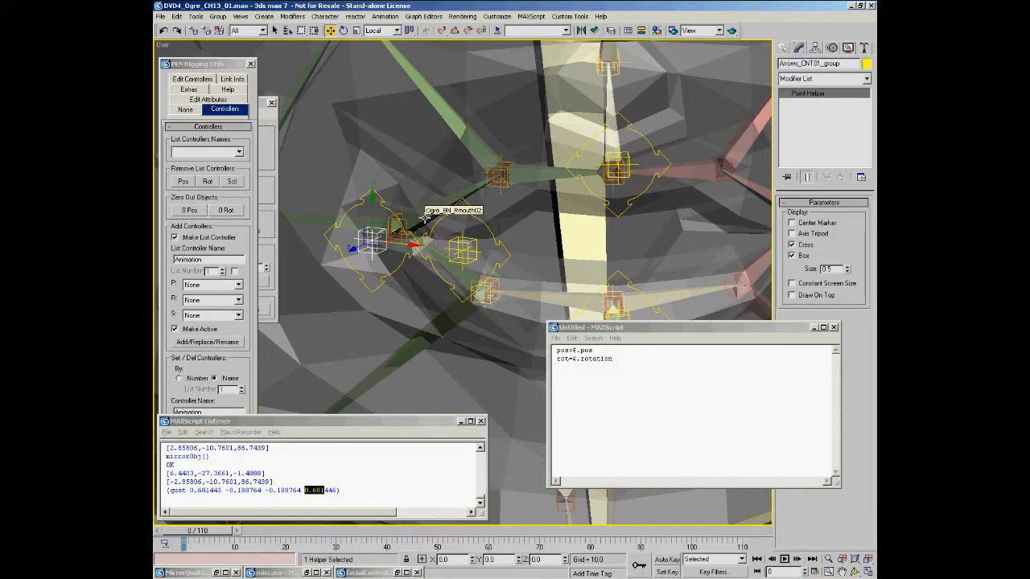
{"action": "middle_click_drag", "start_coordinate": [417, 242], "coordinate": [427, 254]}
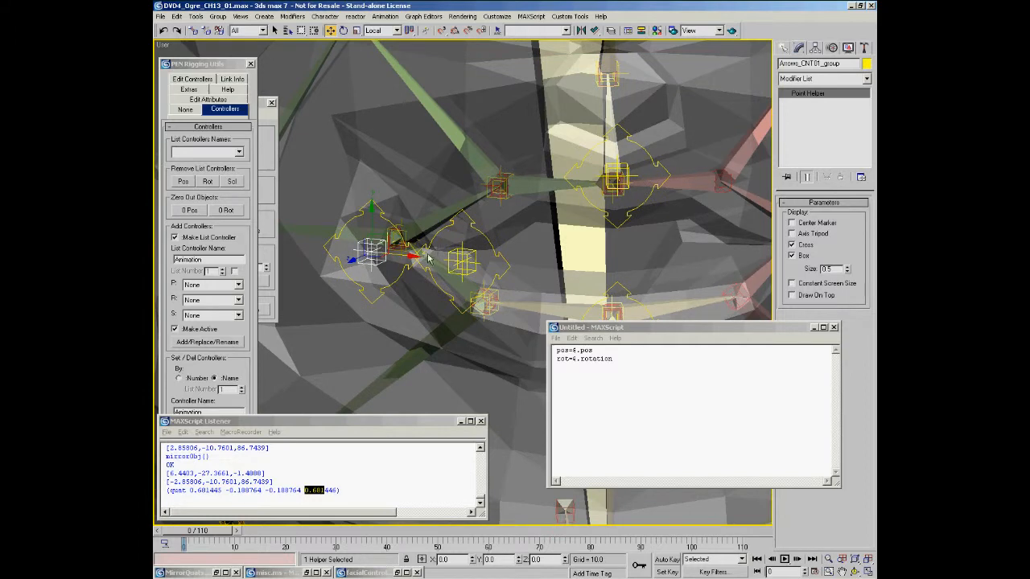
{"action": "left_click", "coordinate": [635, 375]}
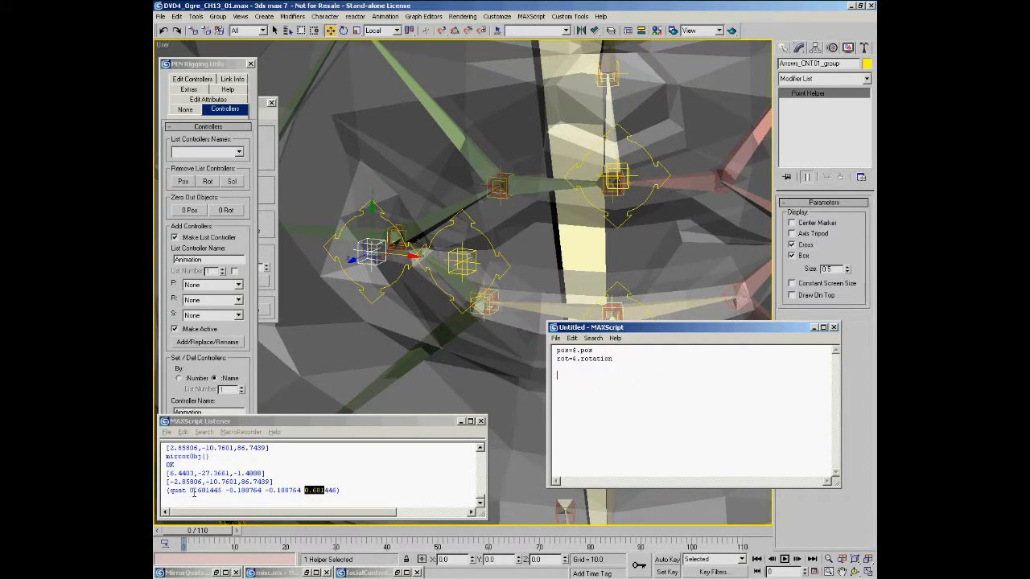
{"action": "left_click_drag", "start_coordinate": [193, 492], "coordinate": [222, 491]}
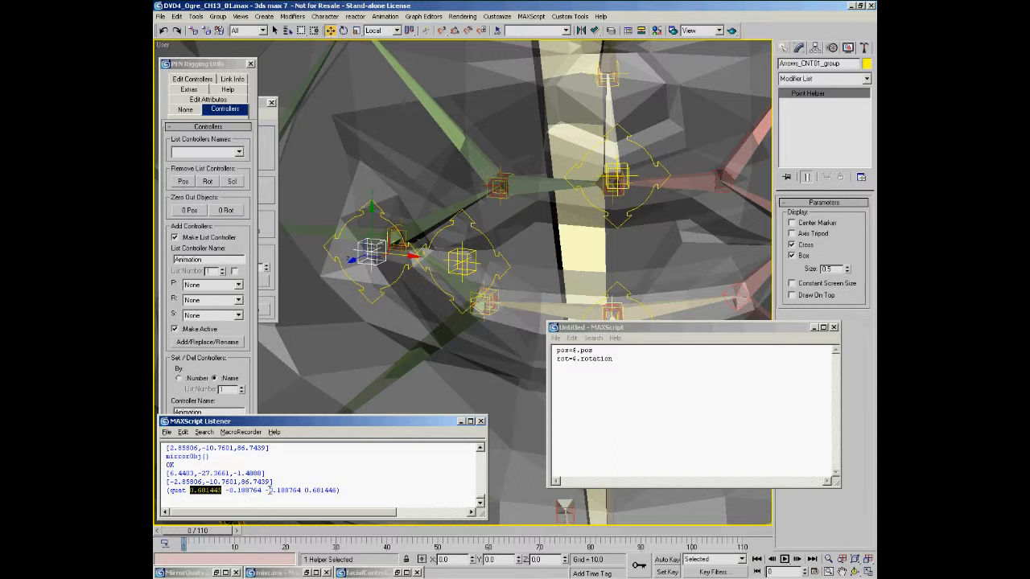
{"action": "left_click_drag", "start_coordinate": [263, 492], "coordinate": [270, 492]}
Step: Copy the quaternion result into a new script line $.rotation=(quat 0.681445 -0.188764 -0.188764 0.681446) and select the cloned point helper
{"action": "left_click_drag", "start_coordinate": [342, 490], "coordinate": [156, 491]}
{"action": "key", "text": "ctrl+c"}
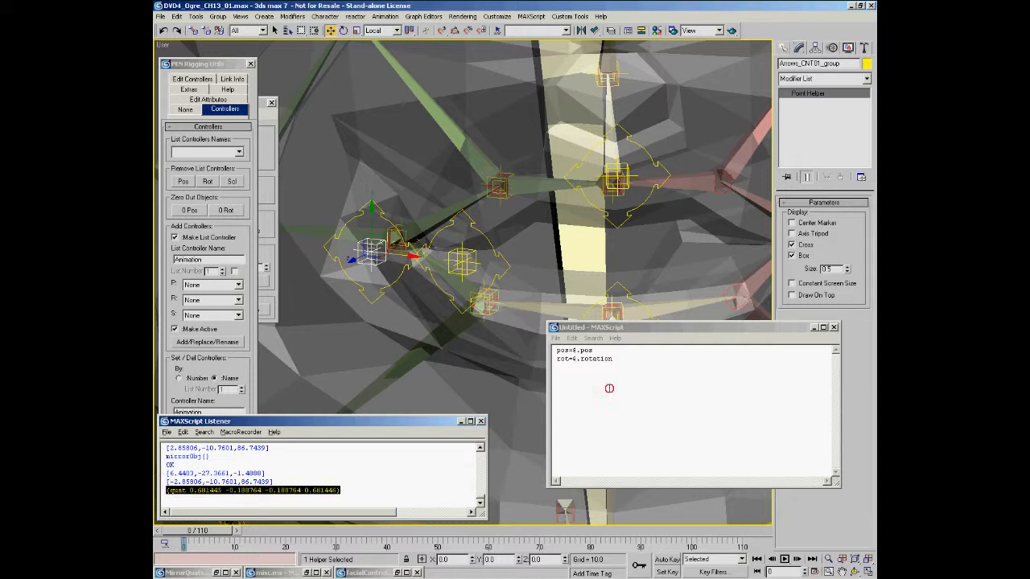
{"action": "left_click", "coordinate": [733, 398]}
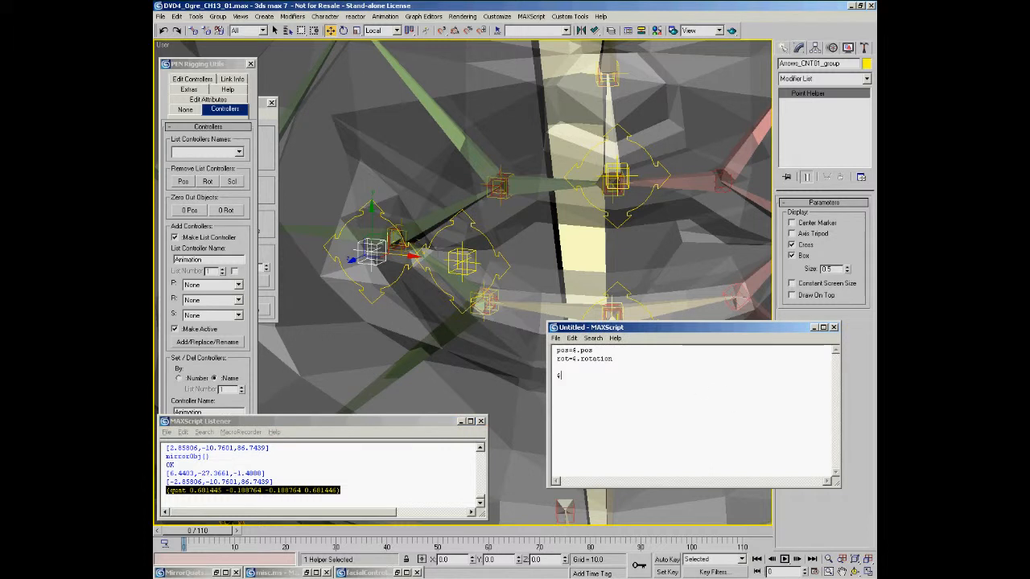
{"action": "type", "text": "$.rotation="}
{"action": "key", "text": "ctrl+v"}
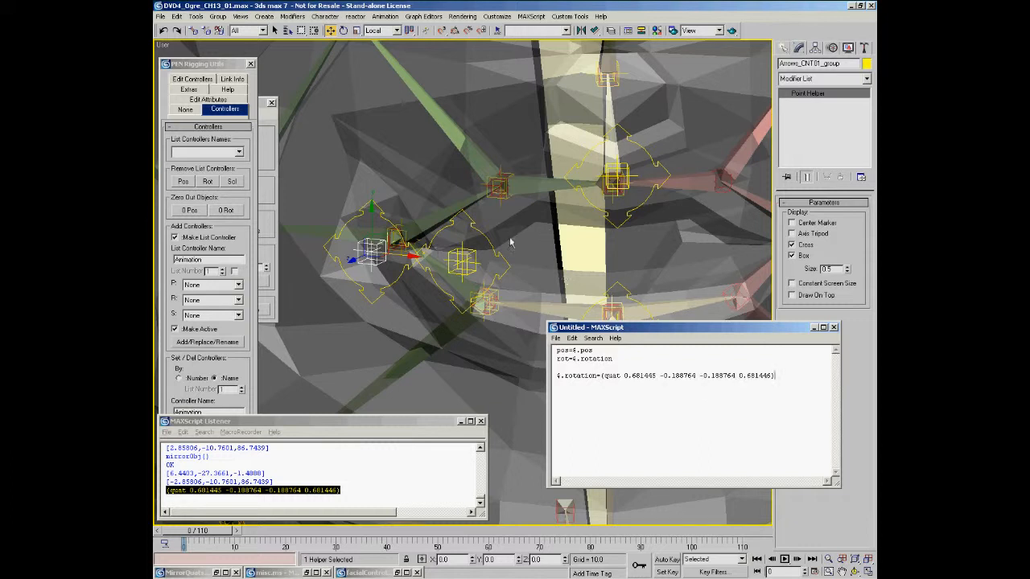
{"action": "left_click", "coordinate": [467, 252]}
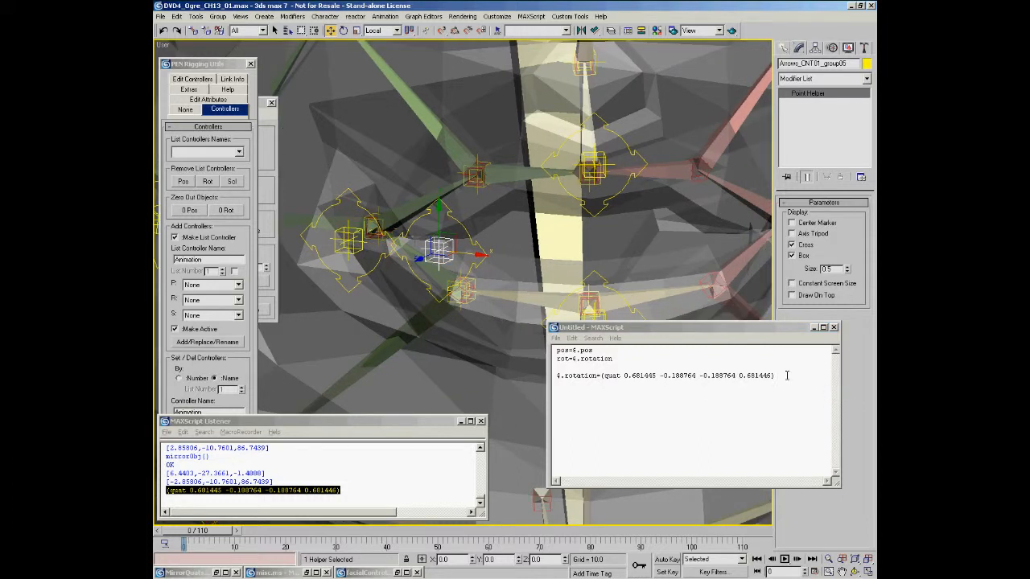
Step: Add the line $.pos=pos*[-1,1,1] to the script and evaluate it on the cloned point helper
{"action": "left_click", "coordinate": [785, 381]}
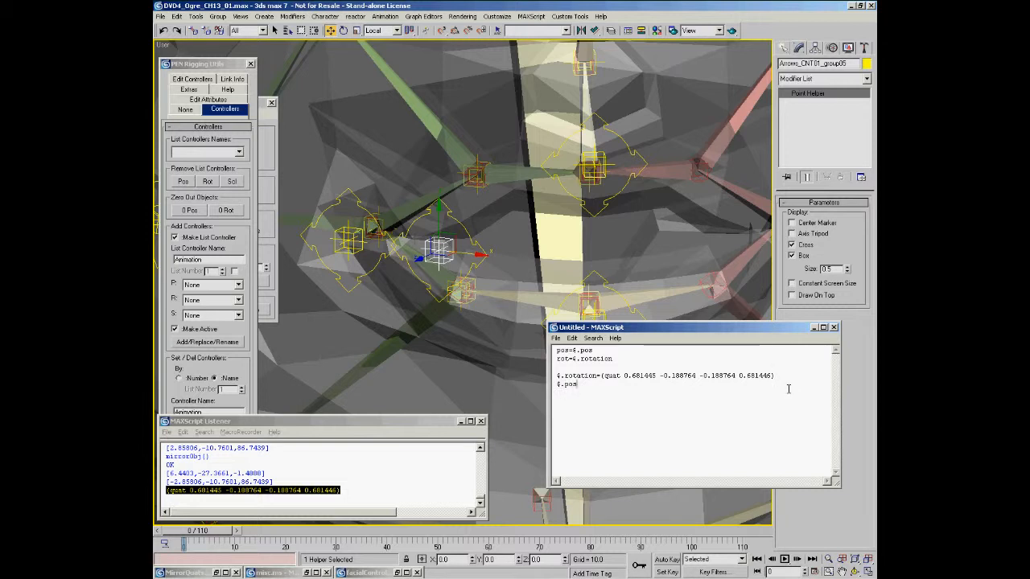
{"action": "type", "text": "pos*[-1,1,1"}
{"action": "key", "text": "shift+Return"}
{"action": "middle_click_drag", "start_coordinate": [587, 265], "coordinate": [539, 214], "text": "alt"}
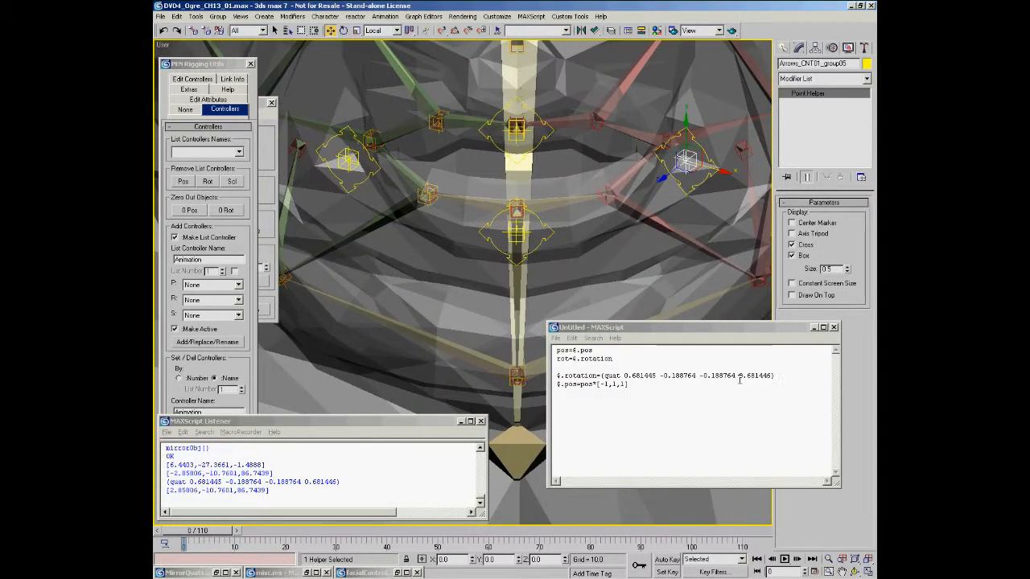
Step: Remove the minus signs from the quaternion's second and third components in the $.rotation line and evaluate it on the clone
{"action": "left_click", "coordinate": [663, 376]}
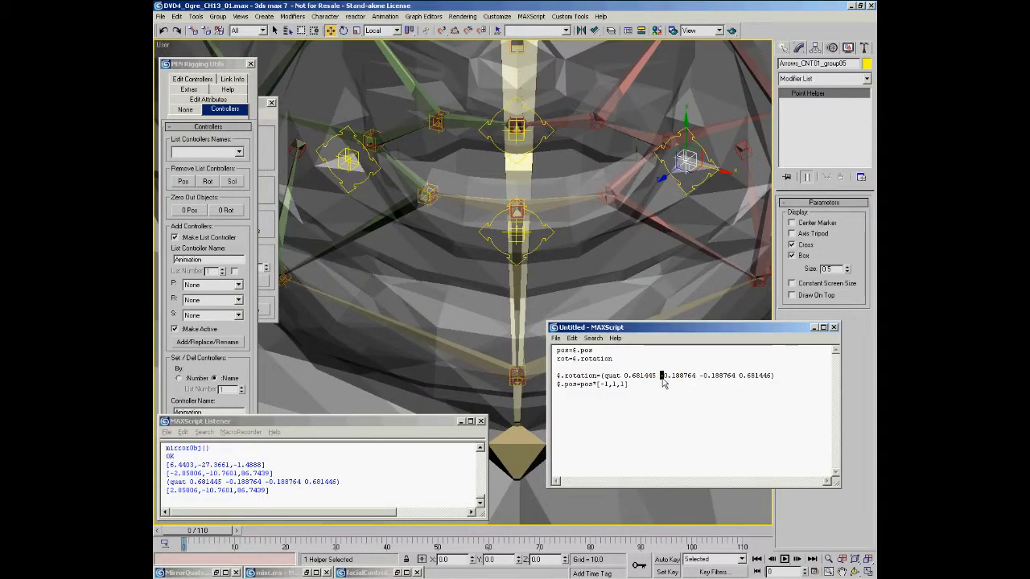
{"action": "key", "text": "Delete"}
{"action": "left_click_drag", "start_coordinate": [702, 376], "coordinate": [696, 375]}
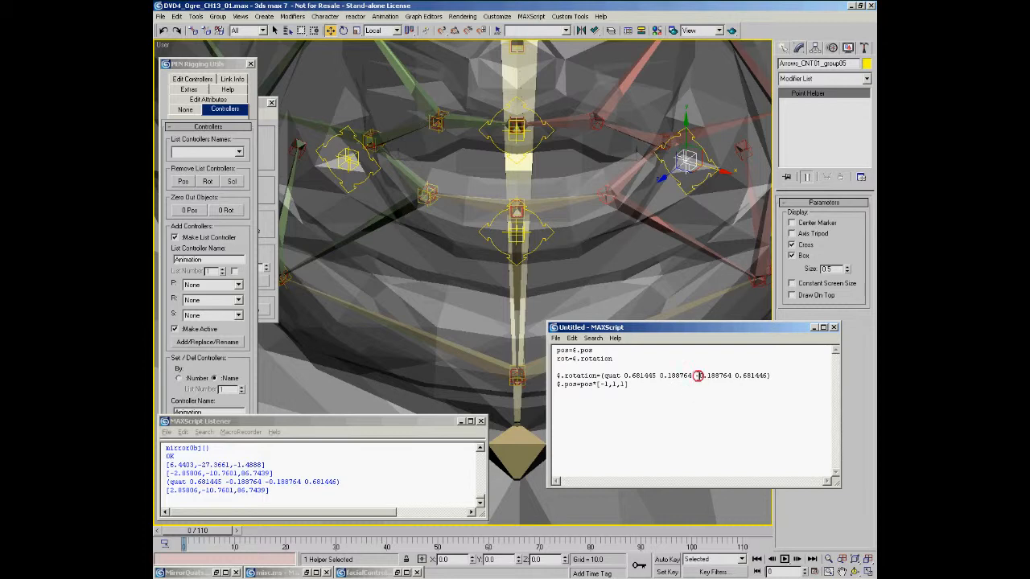
{"action": "key", "text": "Delete"}
{"action": "key", "text": "shift+Return"}
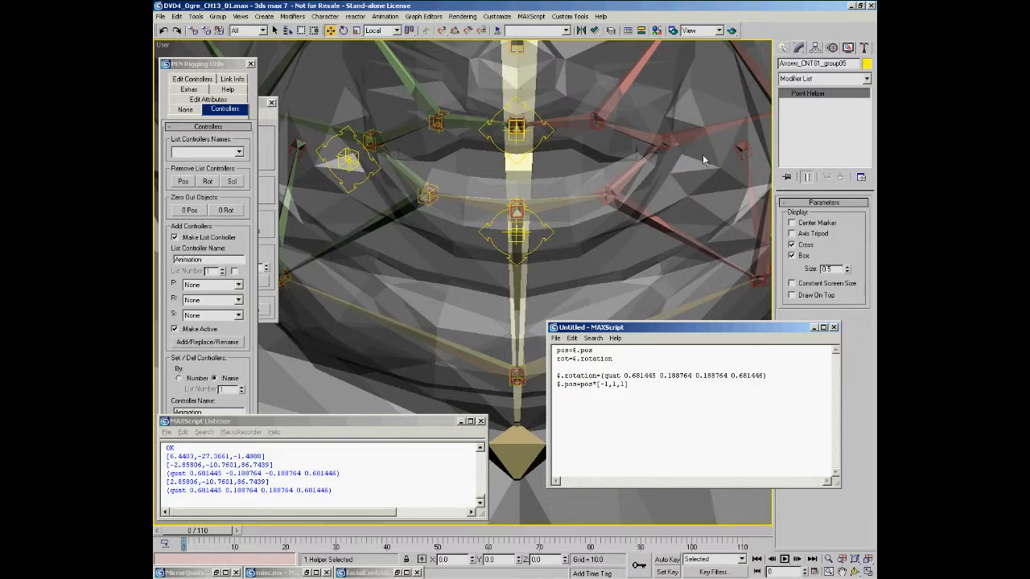
Step: Re-evaluate the $.pos=pos*[-1,1,1] line to place the rotated clone at the opposite mouth corner
{"action": "middle_click_drag", "start_coordinate": [668, 212], "coordinate": [610, 222]}
{"action": "scroll", "coordinate": [610, 223], "scroll_direction": "down", "scroll_amount": 5}
{"action": "scroll", "coordinate": [596, 223], "scroll_direction": "up", "scroll_amount": 6}
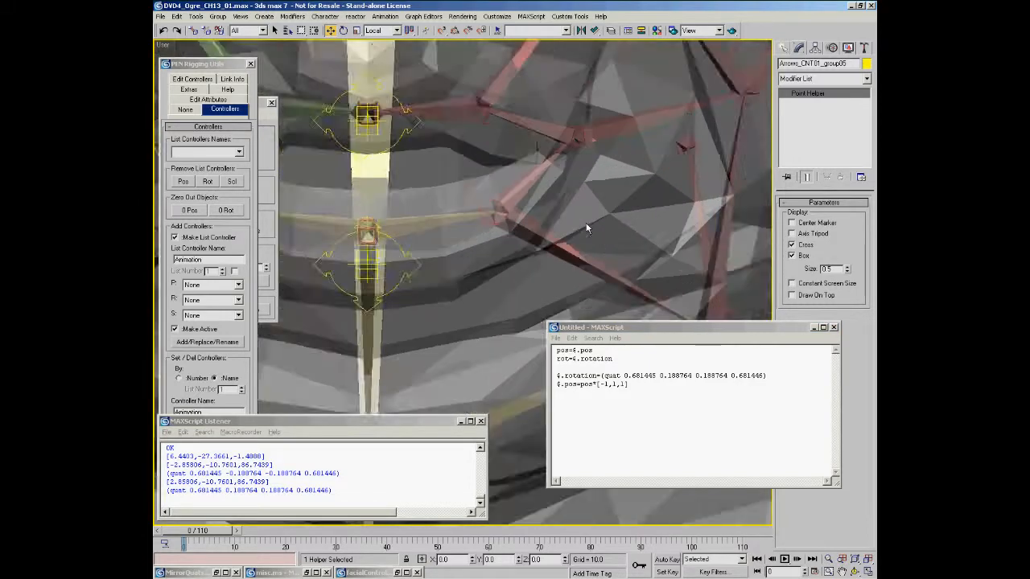
{"action": "left_click", "coordinate": [634, 385]}
{"action": "key", "text": "shift+Return"}
{"action": "middle_click_drag", "start_coordinate": [518, 206], "coordinate": [728, 179]}
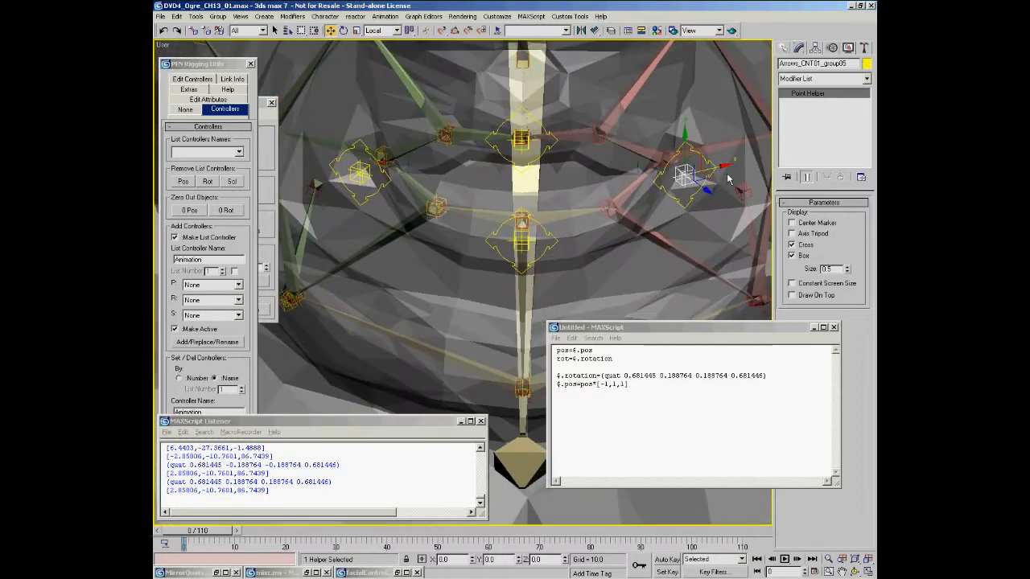
Step: Compare the local axis directions of the original and mirrored mouth-corner arrow controllers, selecting each in turn, and shift the script window aside
{"action": "left_click", "coordinate": [379, 184]}
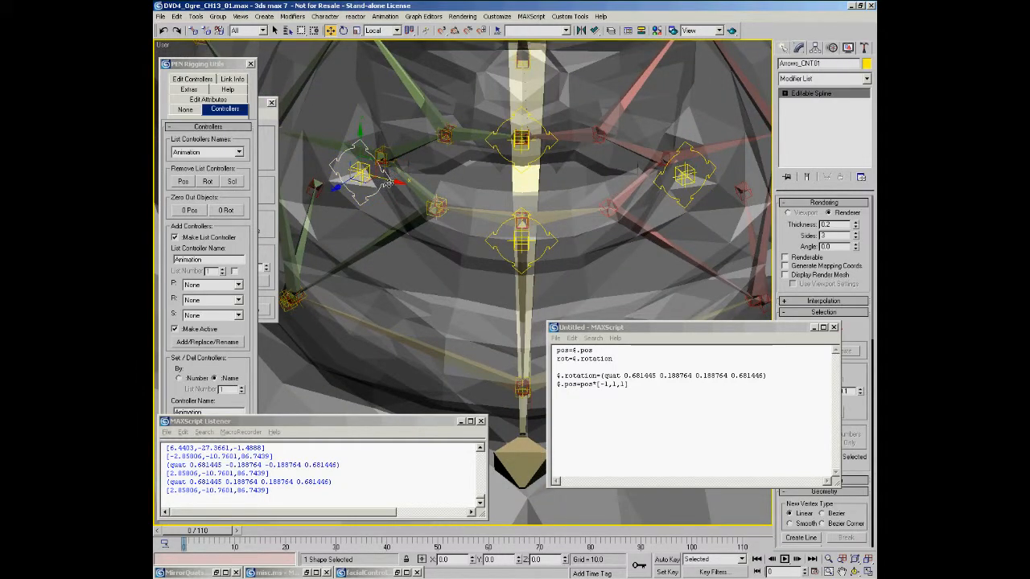
{"action": "left_click", "coordinate": [686, 184]}
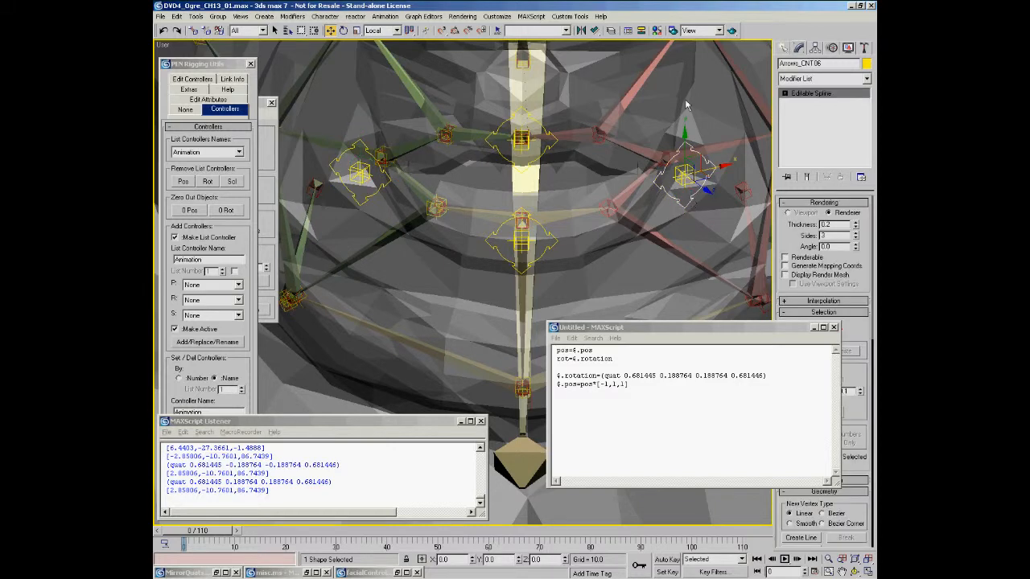
{"action": "middle_click_drag", "start_coordinate": [508, 185], "coordinate": [506, 166], "text": "alt"}
{"action": "left_click", "coordinate": [400, 183]}
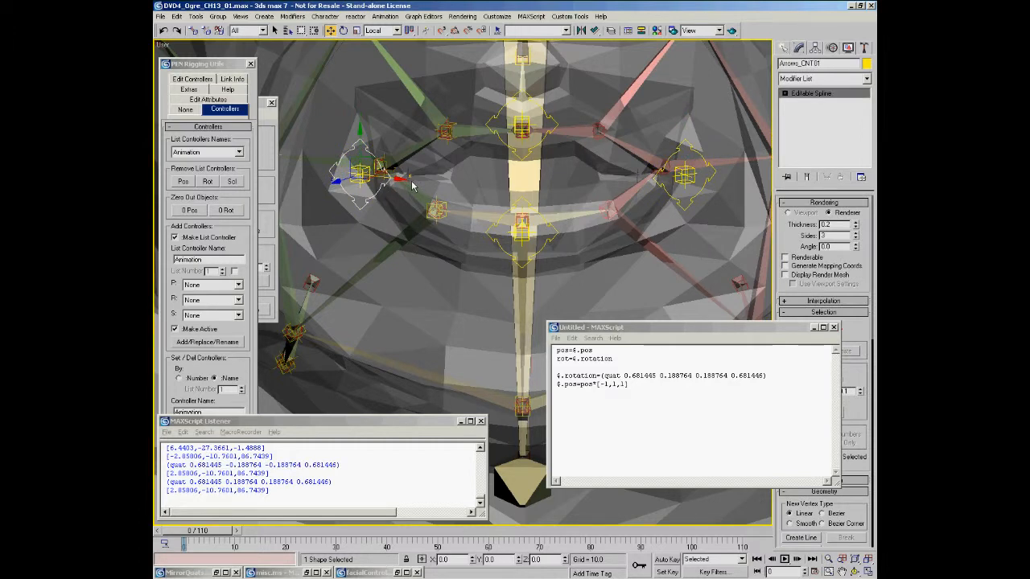
{"action": "left_click", "coordinate": [708, 180]}
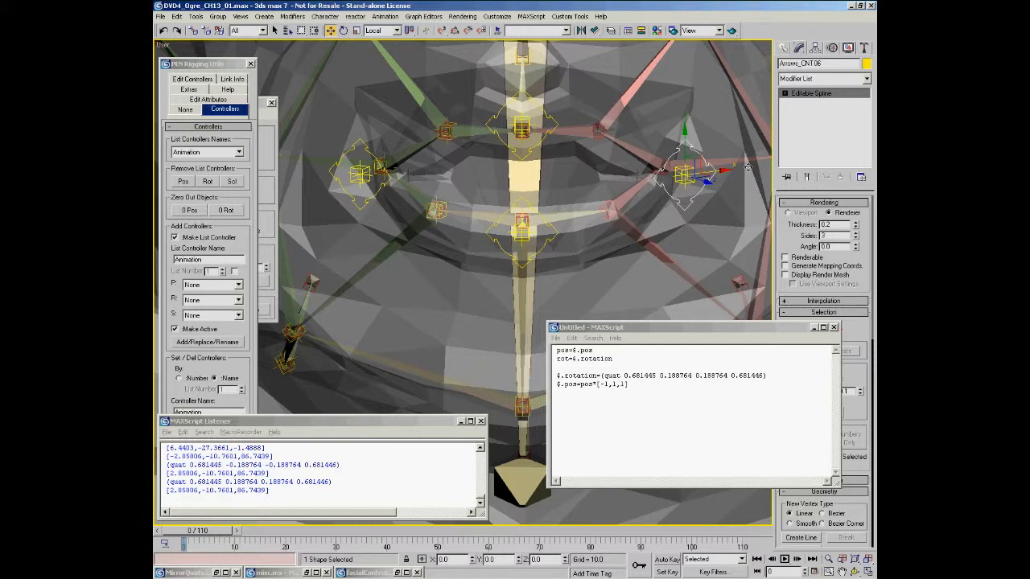
{"action": "left_click", "coordinate": [364, 145]}
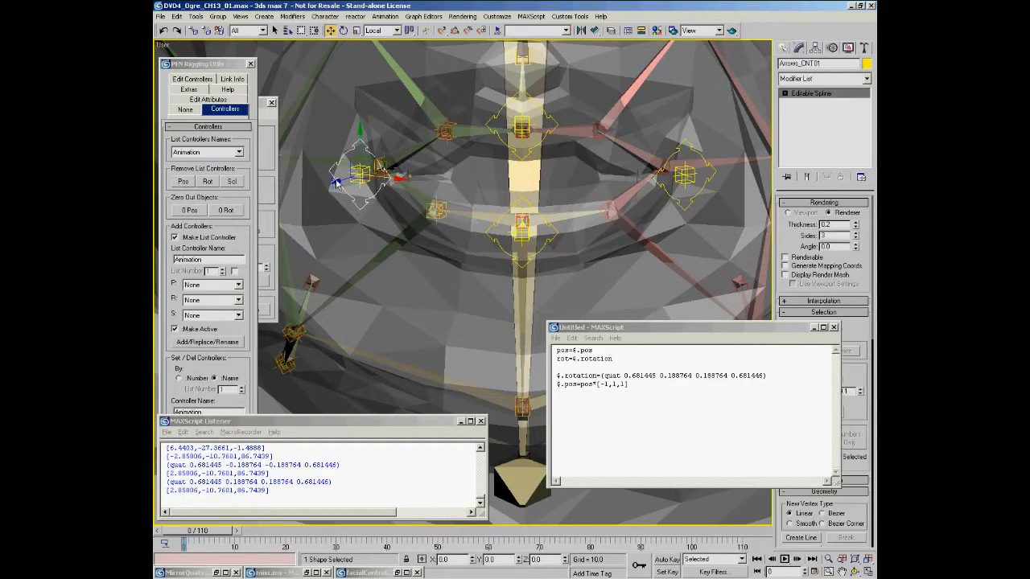
{"action": "left_click", "coordinate": [683, 207]}
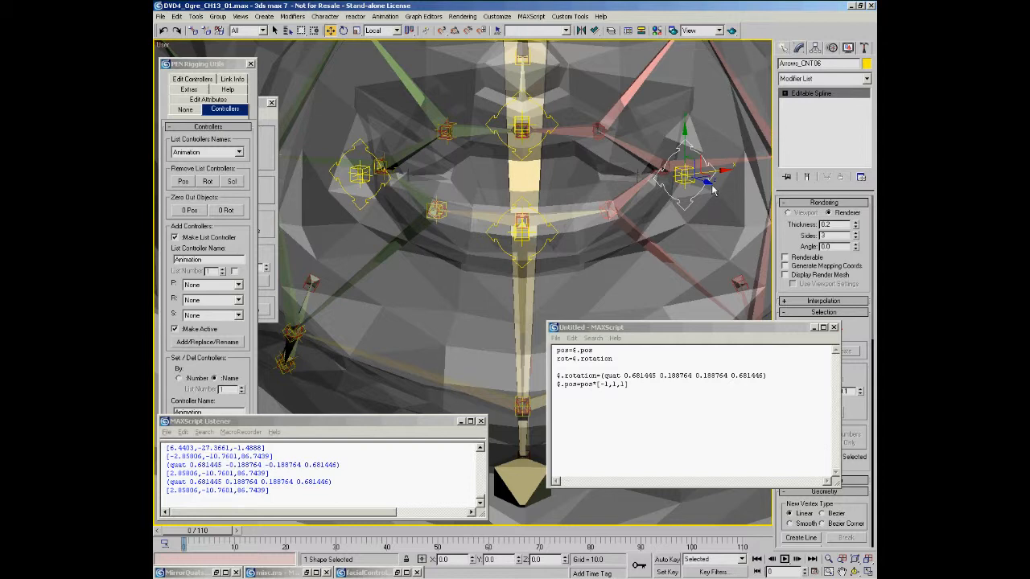
{"action": "middle_click_drag", "start_coordinate": [710, 191], "coordinate": [647, 228], "text": "alt"}
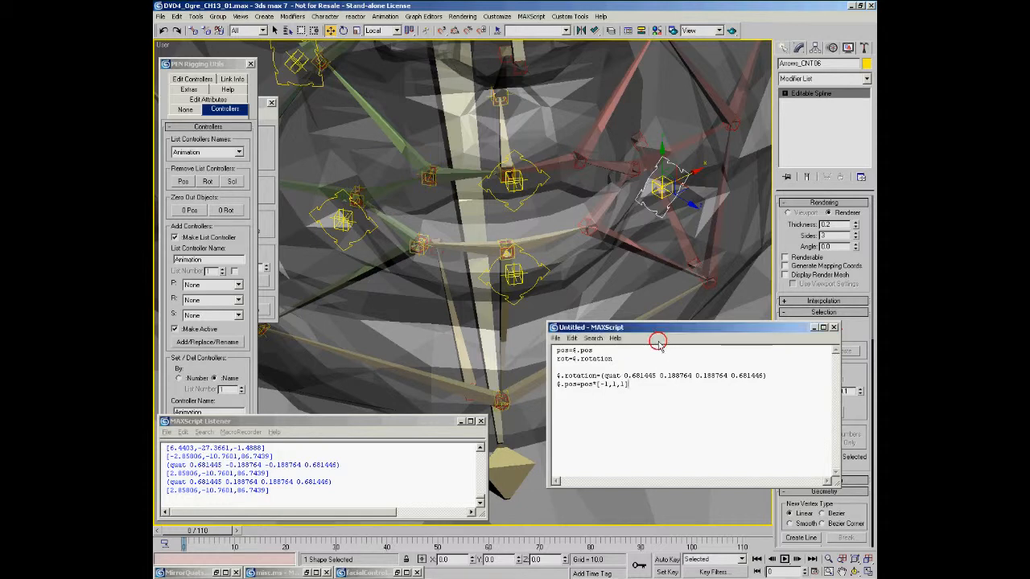
{"action": "left_click_drag", "start_coordinate": [655, 337], "coordinate": [643, 370]}
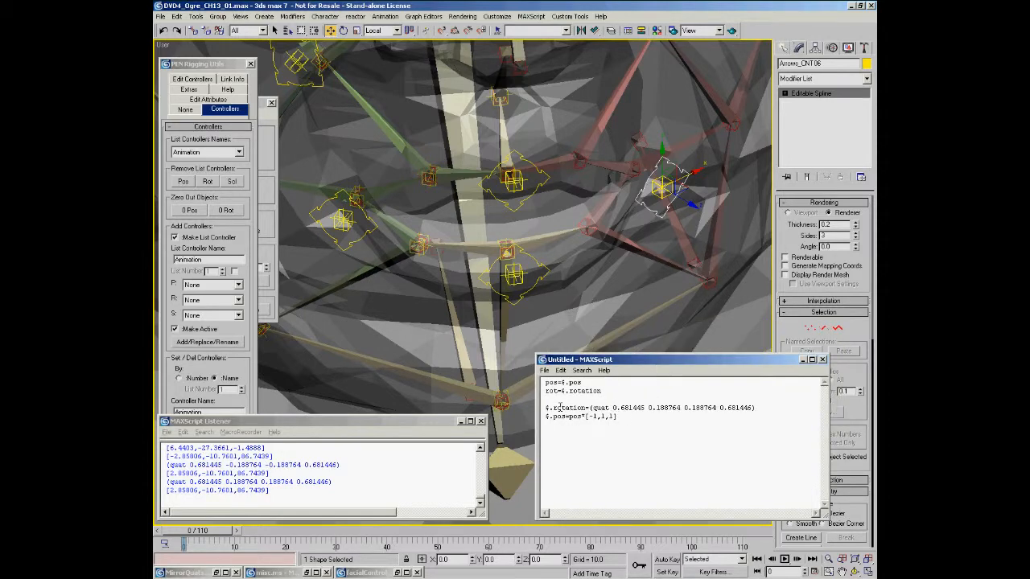